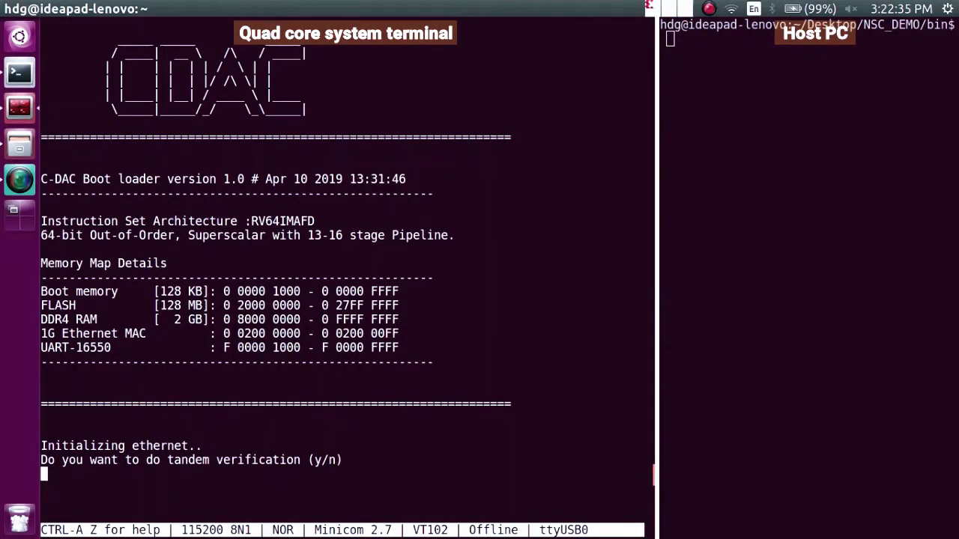
# Decline tandem verification, choose download, and send the DTB and Linux image with send-object-detect.sh.
pyautogui.press('n')
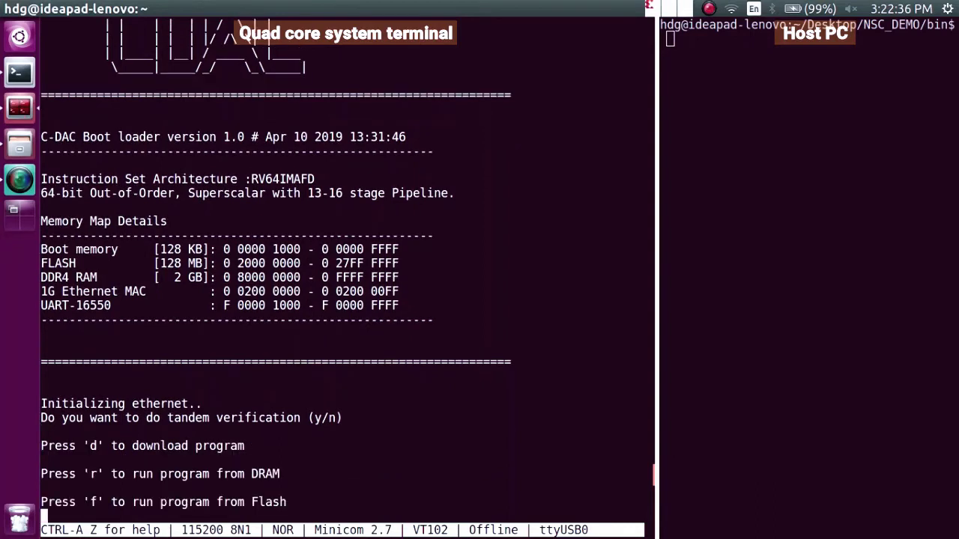
pyautogui.press('d')
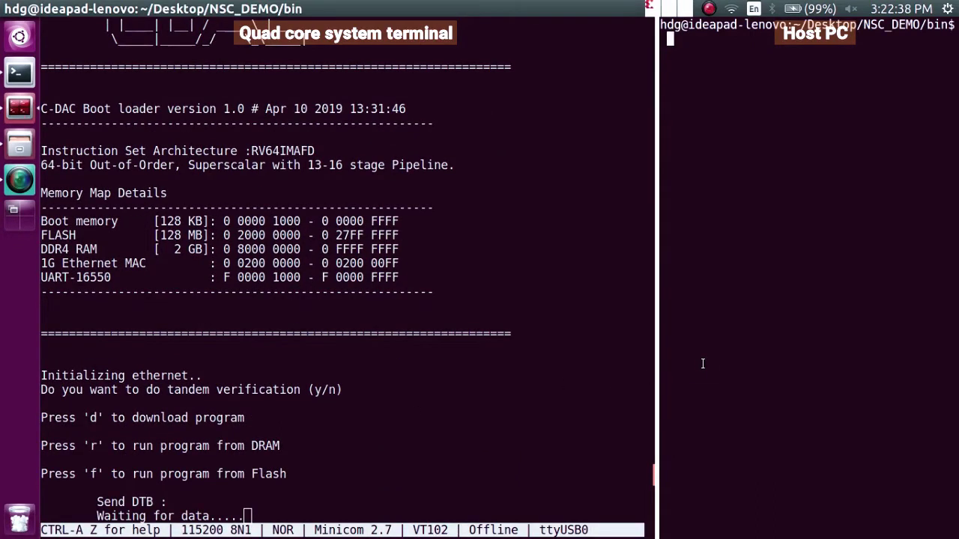
pyautogui.click(703, 364)
pyautogui.press('Up')
pyautogui.press('Return')
pyautogui.click(400, 290)
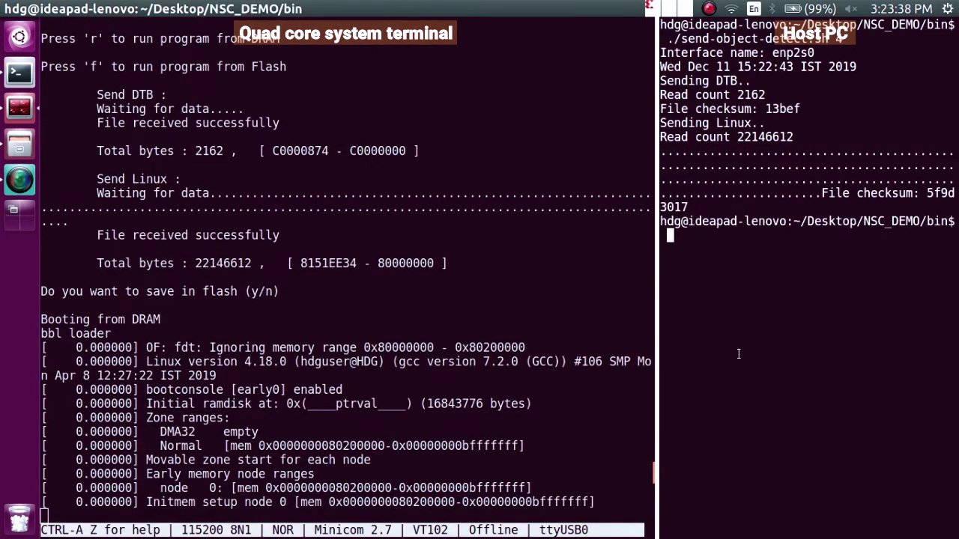
pyautogui.write('./run-')
pyautogui.write('o')
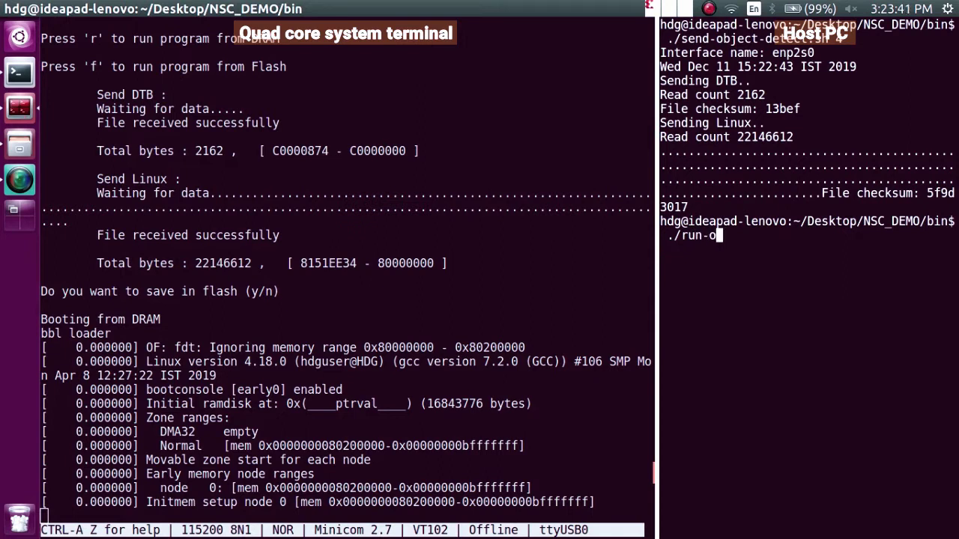
# Run cat /proc/cpuinfo on the board to confirm four rv64imafd harts, then enter uname -a.
pyautogui.press('Tab')
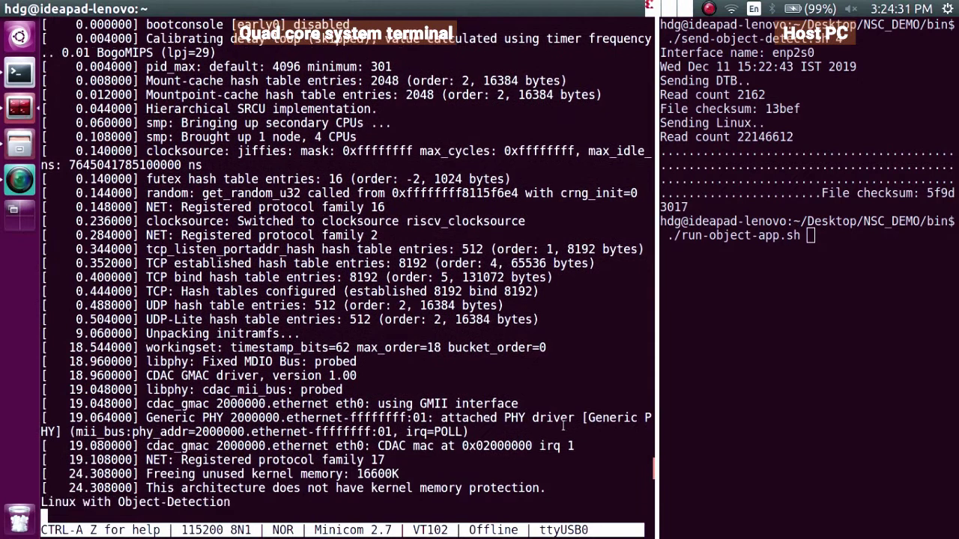
pyautogui.write('c')
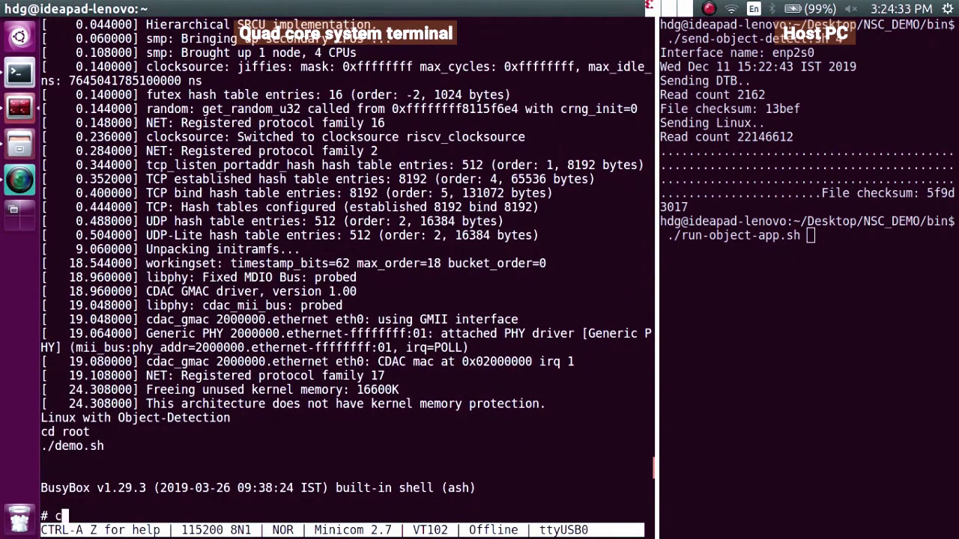
pyautogui.write('at /proc/cp')
pyautogui.write('uinfo')
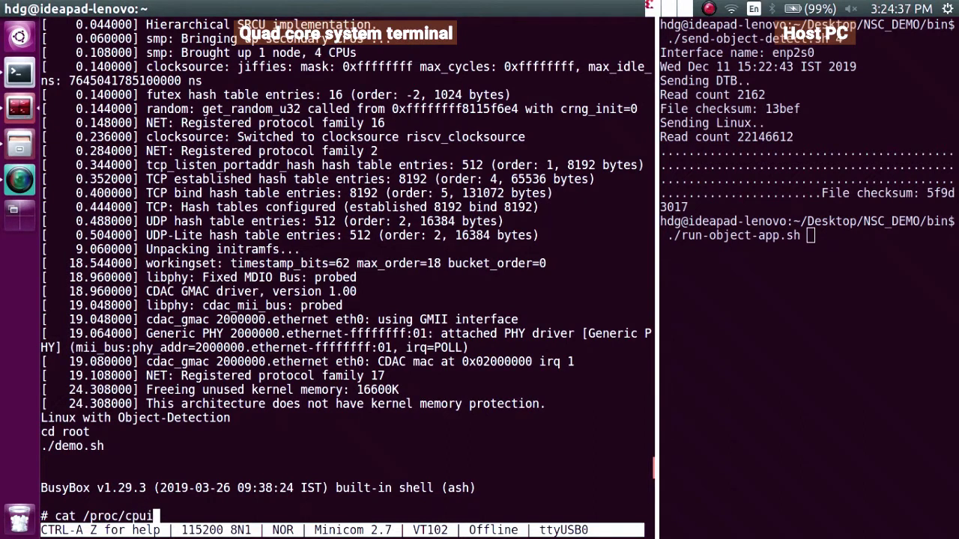
pyautogui.press('Return')
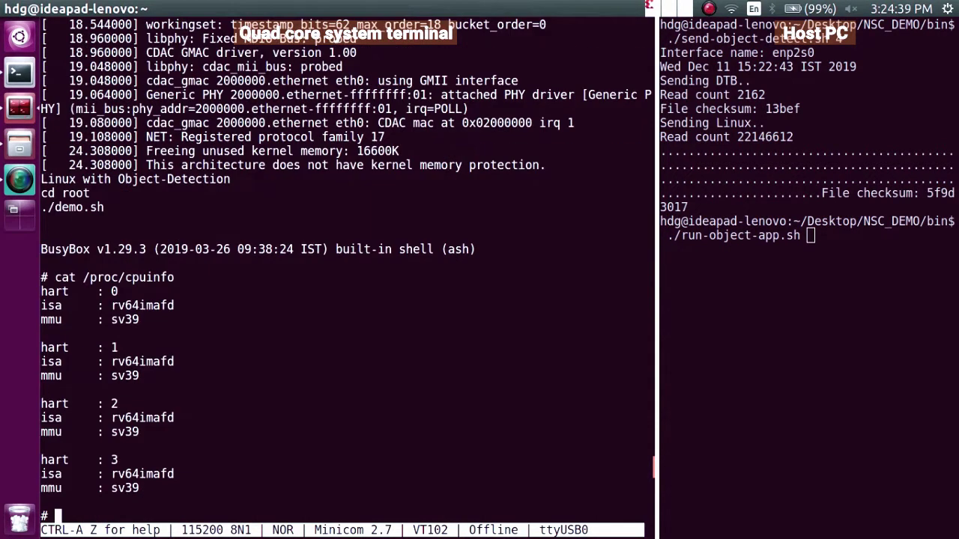
pyautogui.write('uname -a')
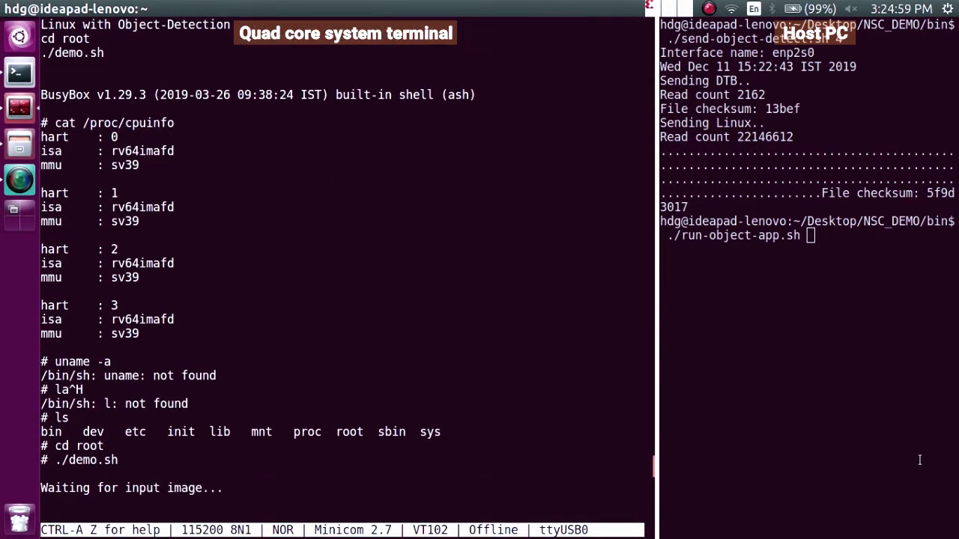
# Run ./run-object-app.sh on the host PC to open the object-detection app with EasyCamera /dev/video0.
pyautogui.click(836, 354)
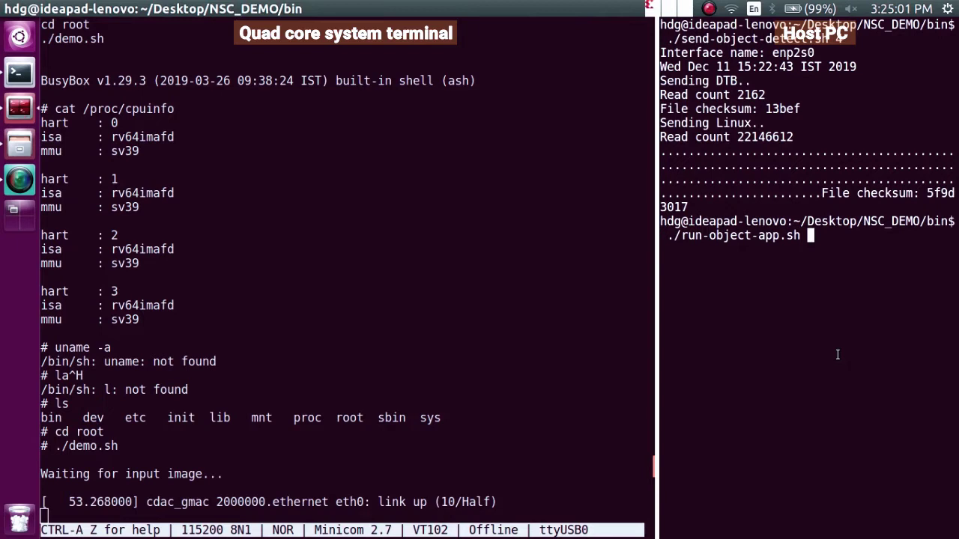
pyautogui.press('Return')
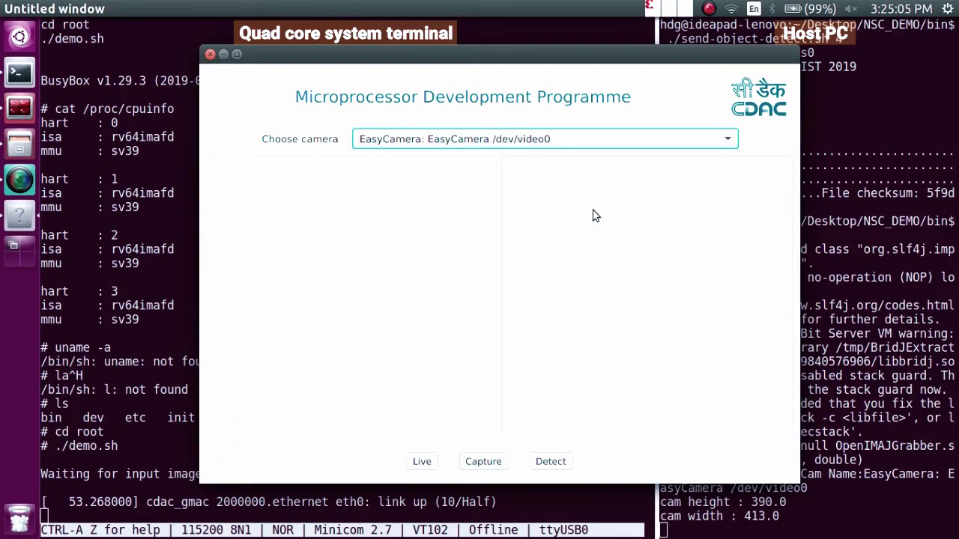
# Load the 06.jpg desk-scene image and run Detect on it.
pyautogui.doubleClick(283, 264)
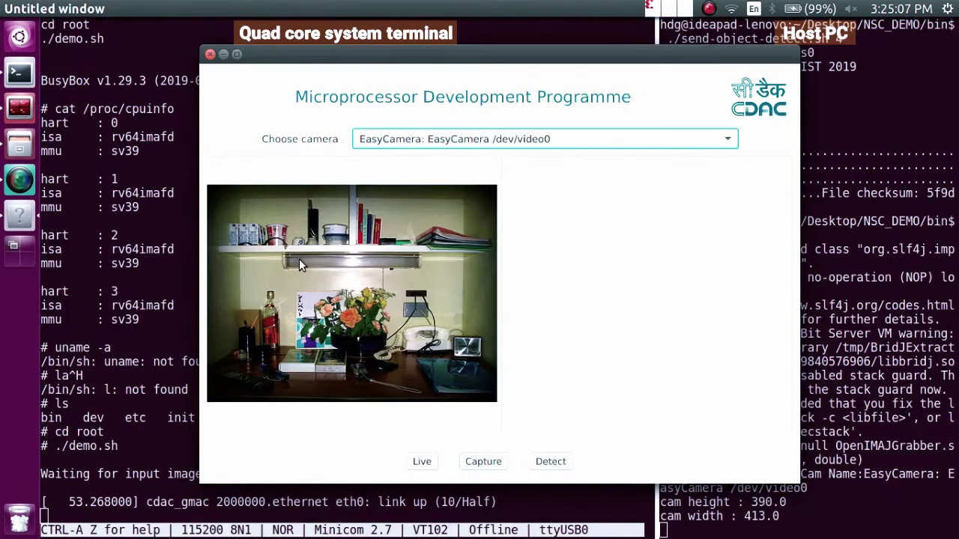
pyautogui.click(546, 463)
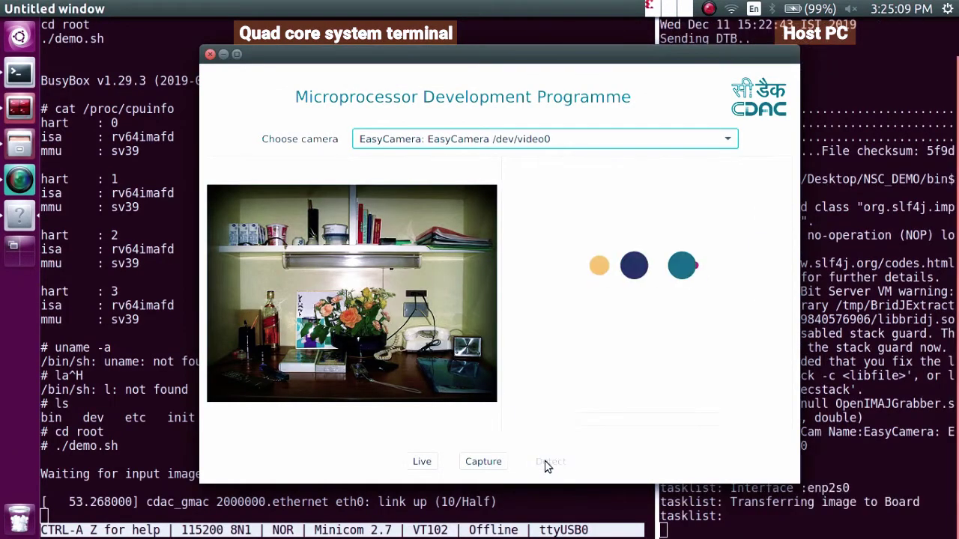